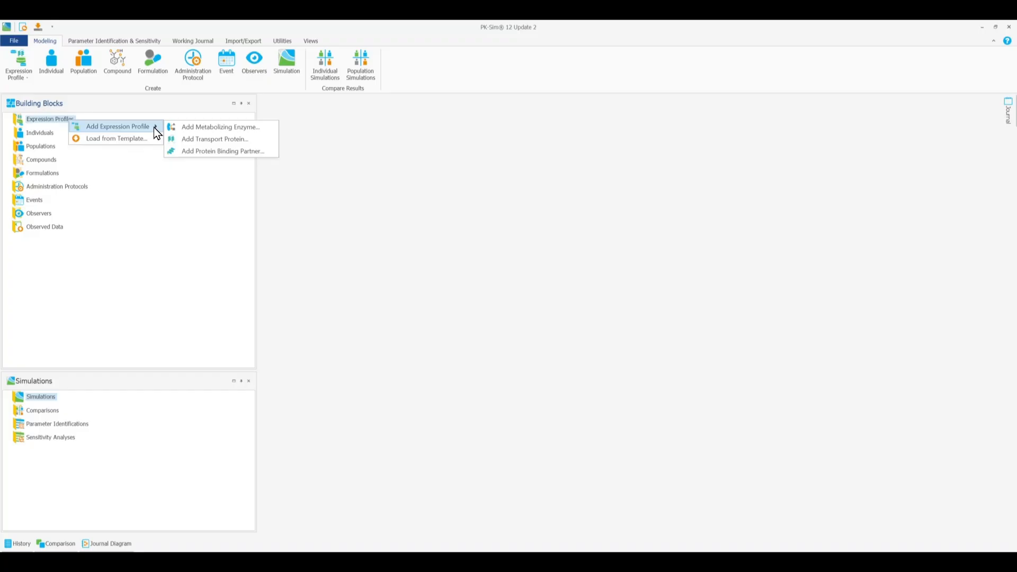
Create a metabolizing enzyme expression profile for CYP3A4 with species Human and phenotype Healthy
left_click(275, 127)
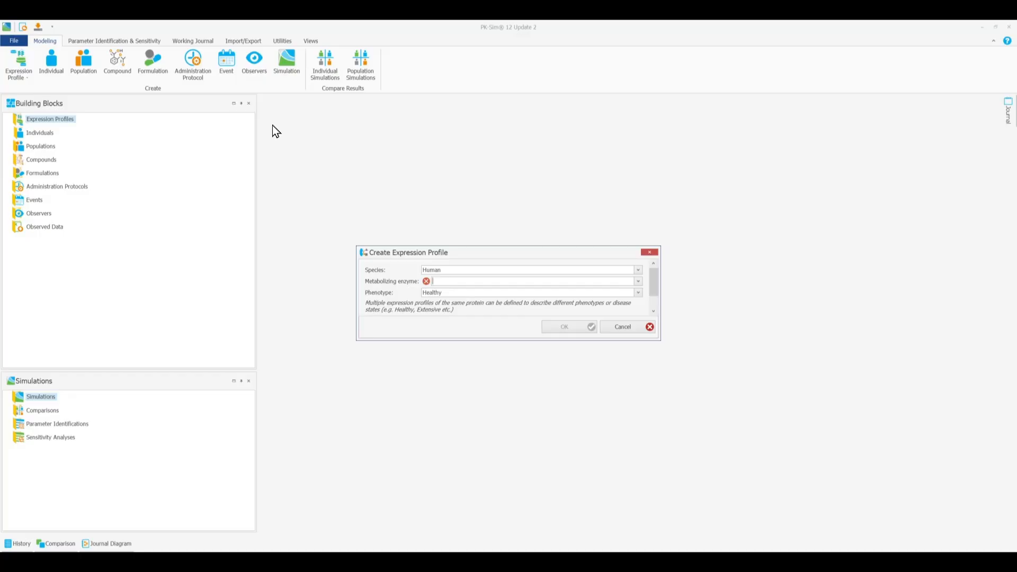
type("CYp3")
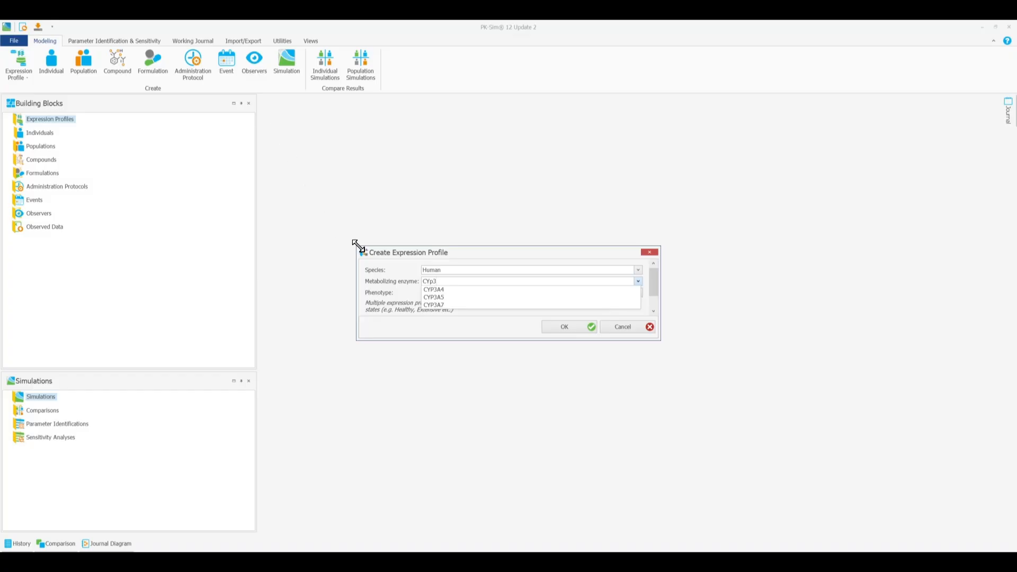
left_click(434, 291)
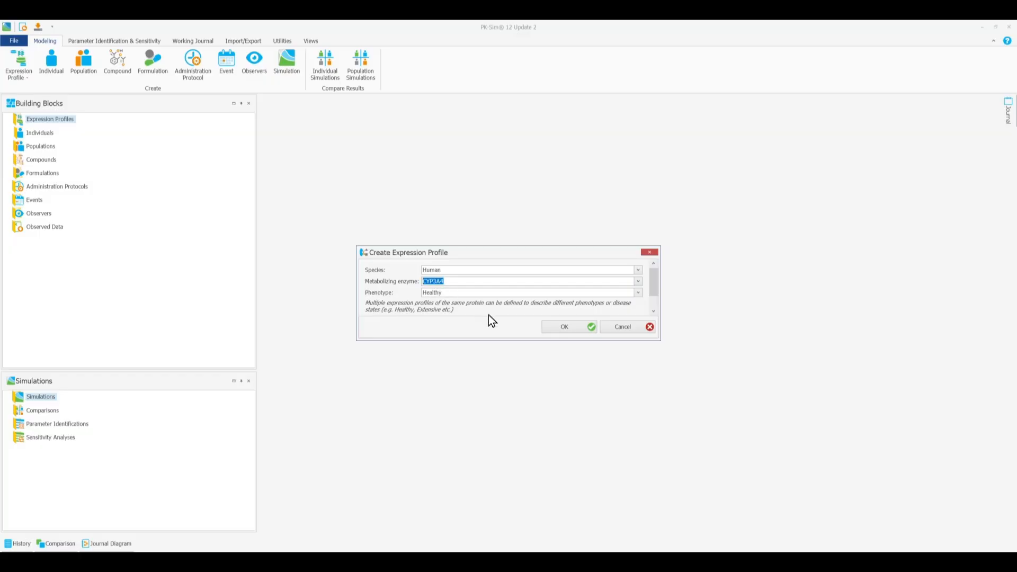
left_click(560, 327)
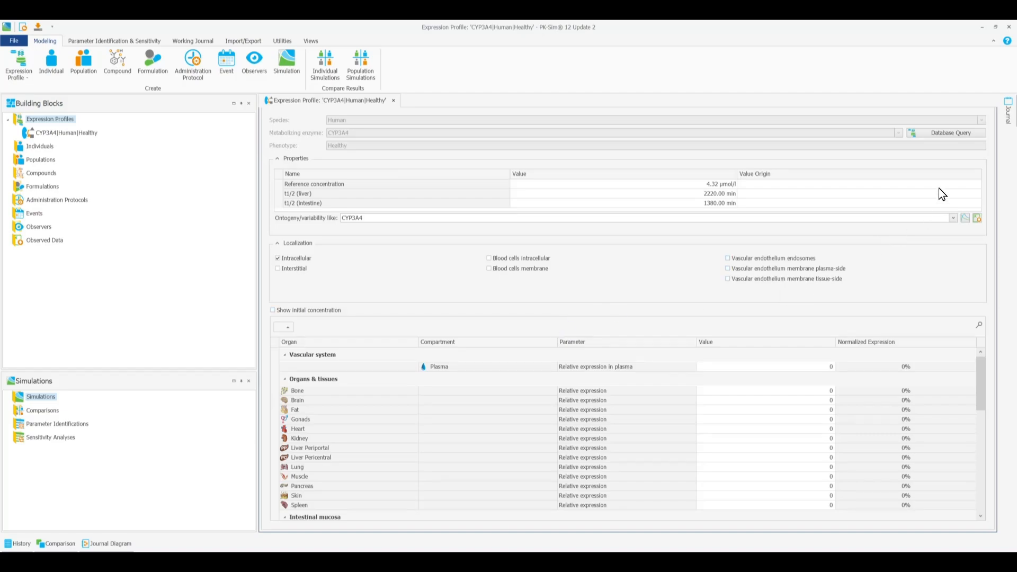
Query the expression database for the profile and select the CYP3A4 gene as the protein
left_click(944, 132)
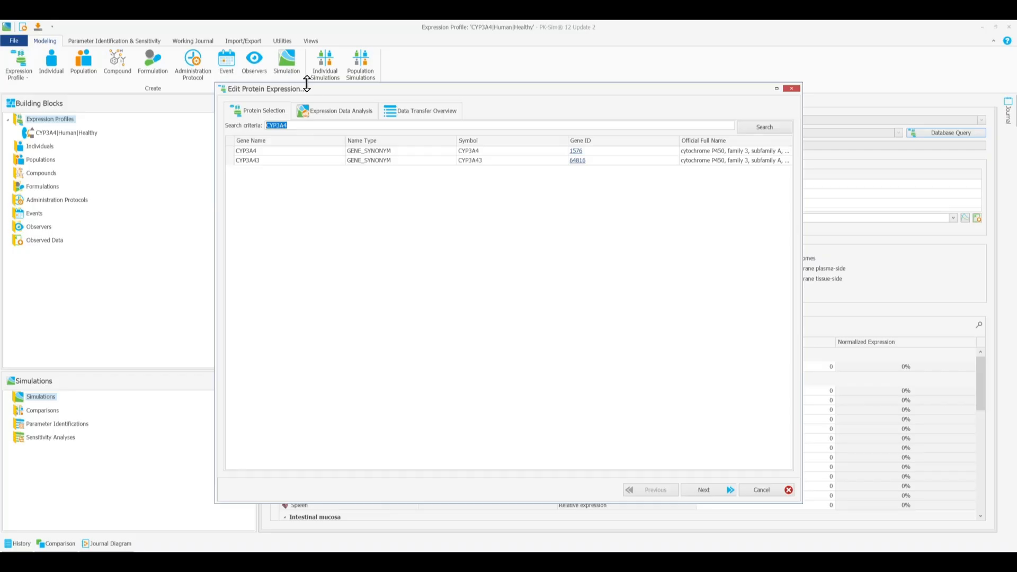
left_click_drag(312, 90, 276, 94)
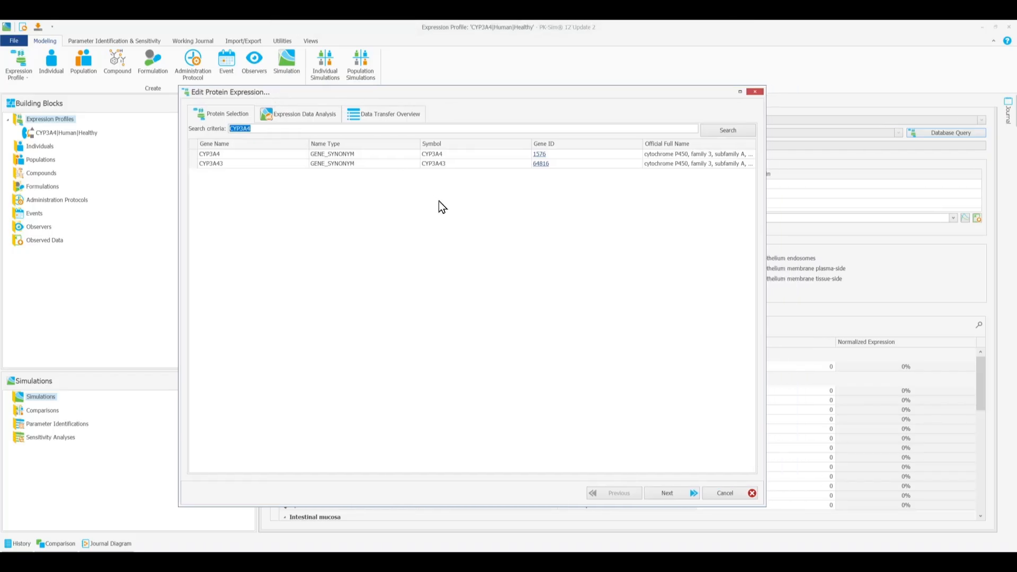
left_click(236, 110)
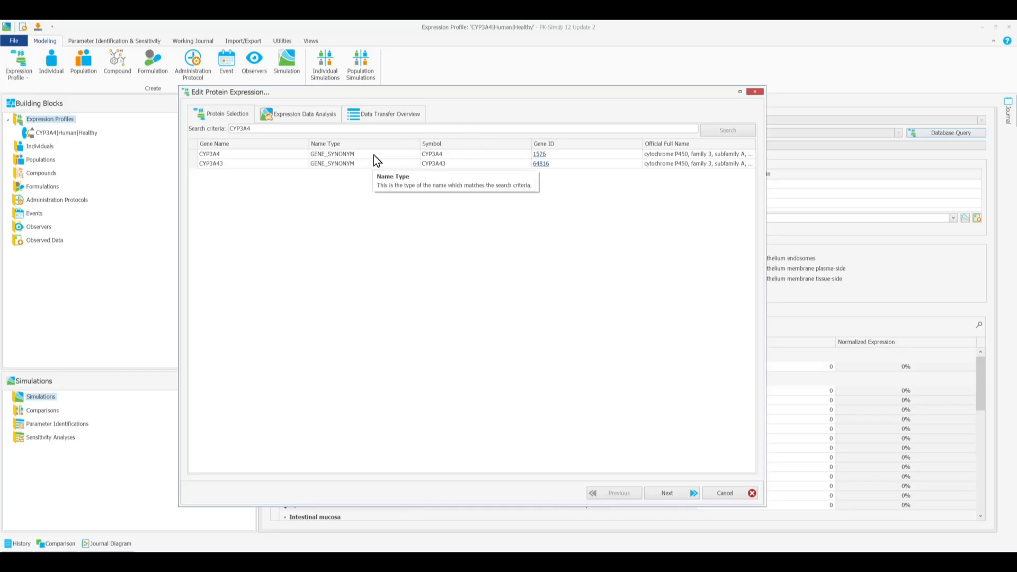
left_click(222, 157)
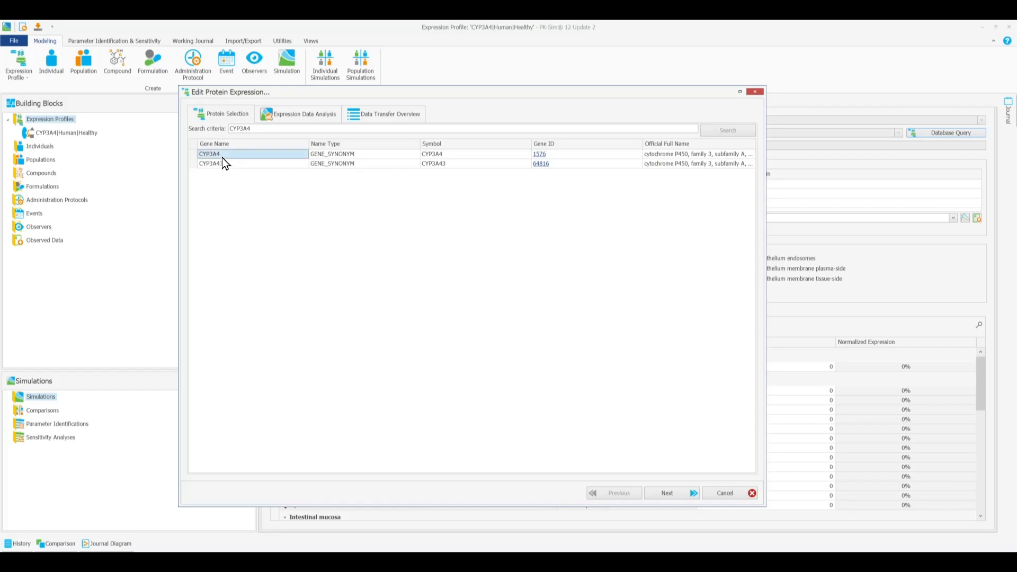
left_click(658, 493)
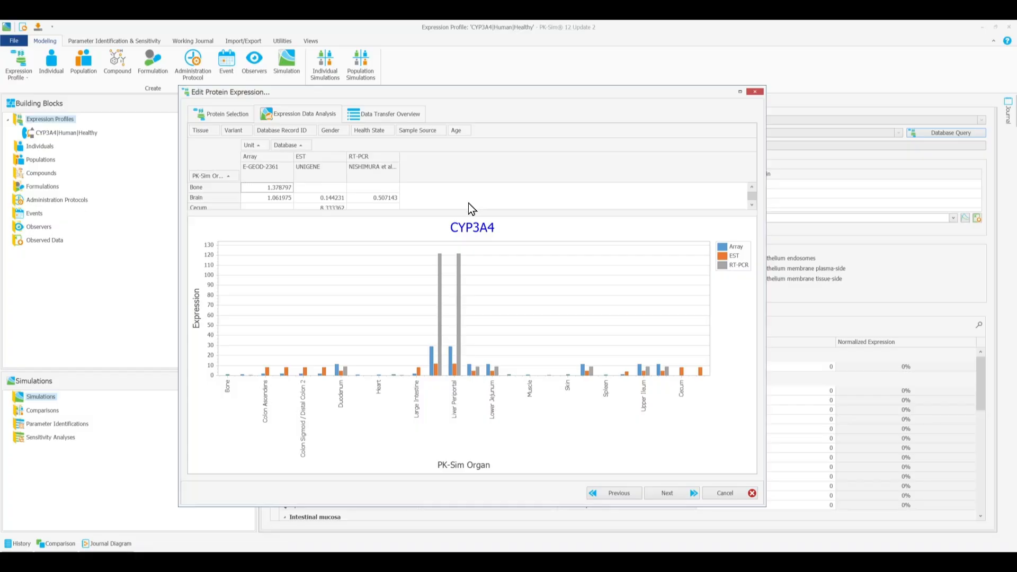
Compare the Array, EST and RT-PCR data sets and transfer the RT-PCR relative expression values into the profile
mouse_move(752, 196)
left_mouse_down()
mouse_move(756, 204)
mouse_move(754, 196)
left_mouse_up()
left_click(679, 500)
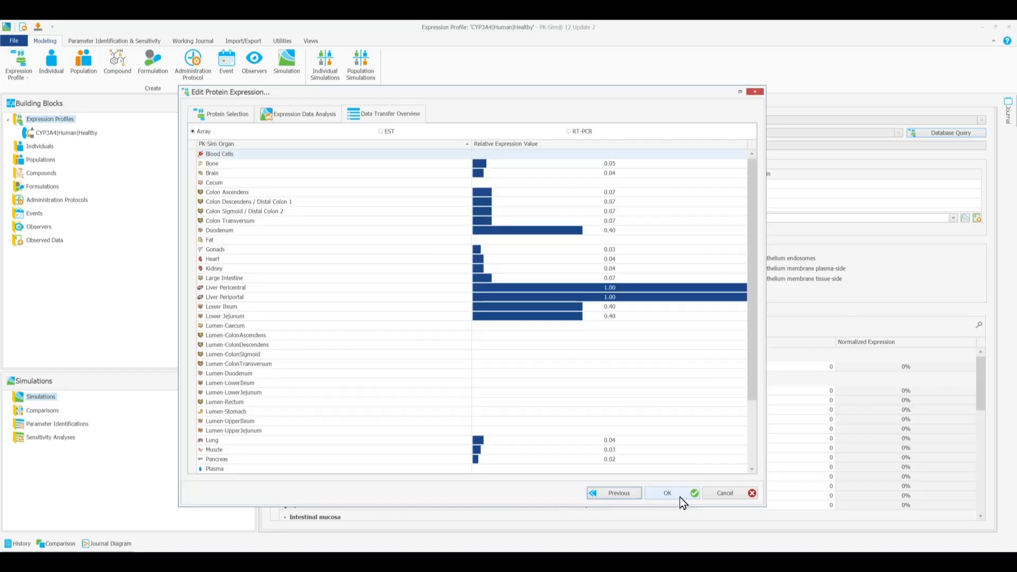
left_click(380, 131)
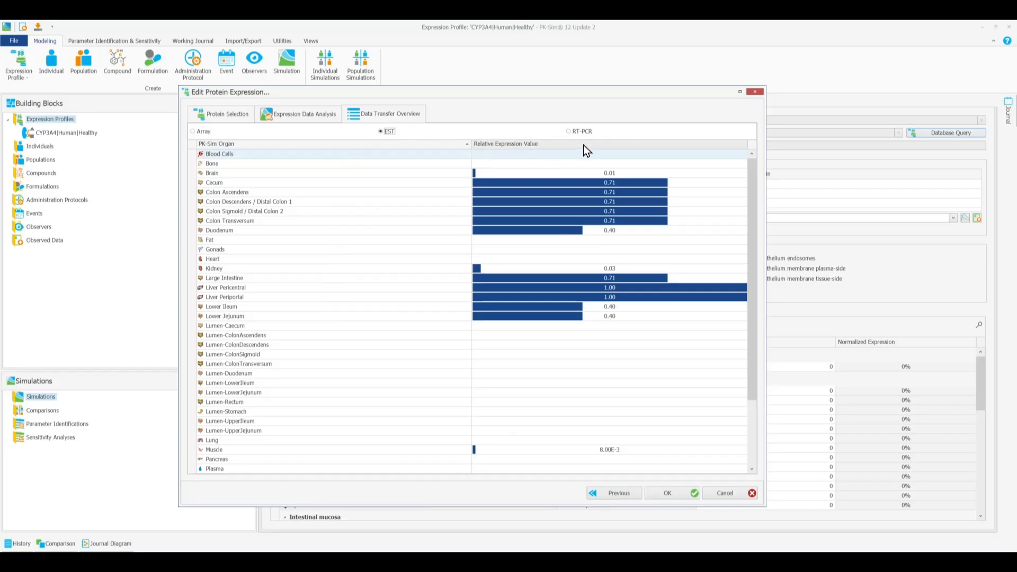
left_click(569, 131)
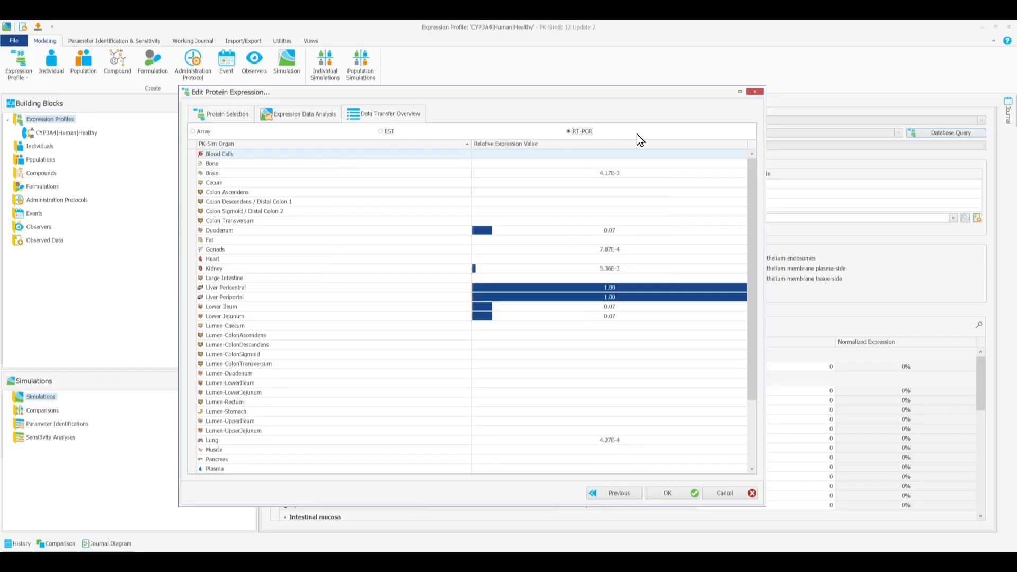
left_click(667, 493)
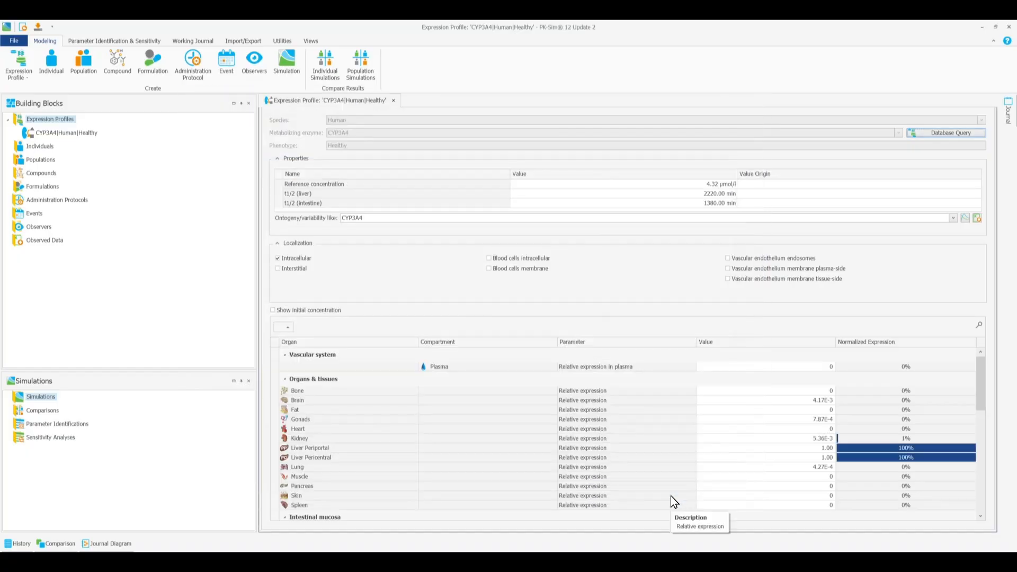
Review the CYP3A4 profile's organ expression values, reference concentration, value origin options, liver and intestine half-lives, and available ontogenies
mouse_move(979, 370)
left_mouse_down()
mouse_move(1005, 468)
mouse_move(977, 364)
left_mouse_up()
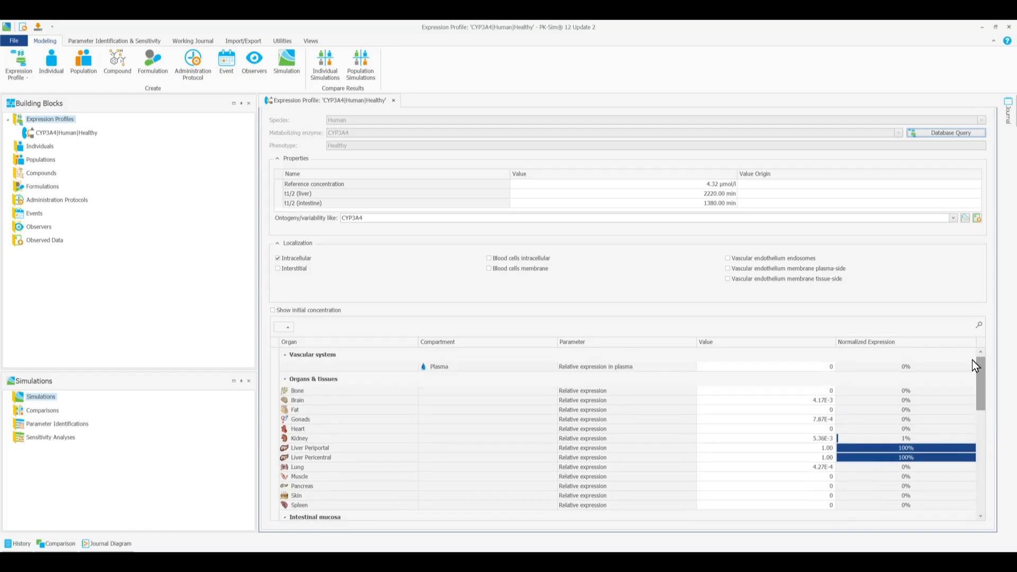
left_click(710, 184)
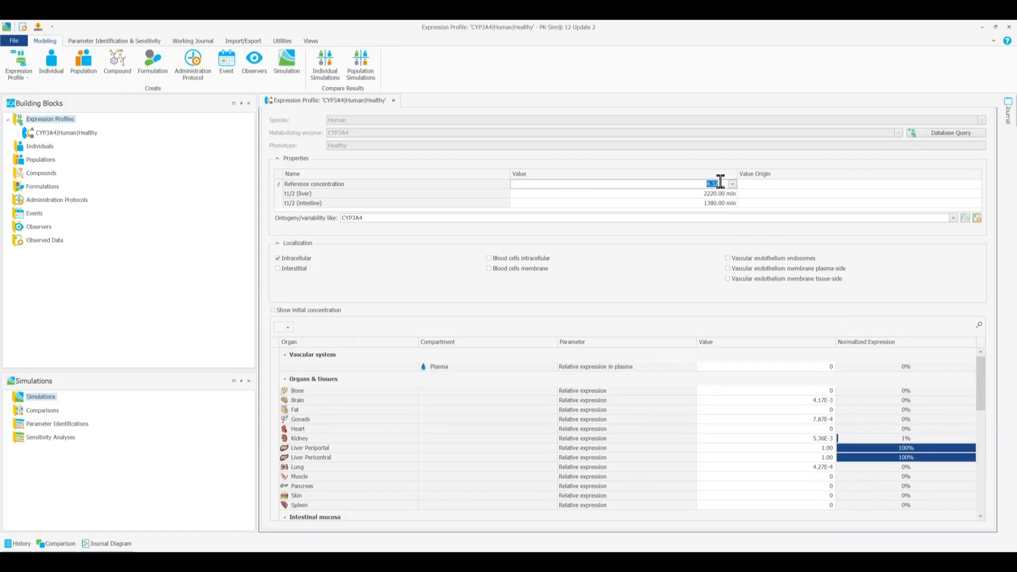
left_click(755, 185)
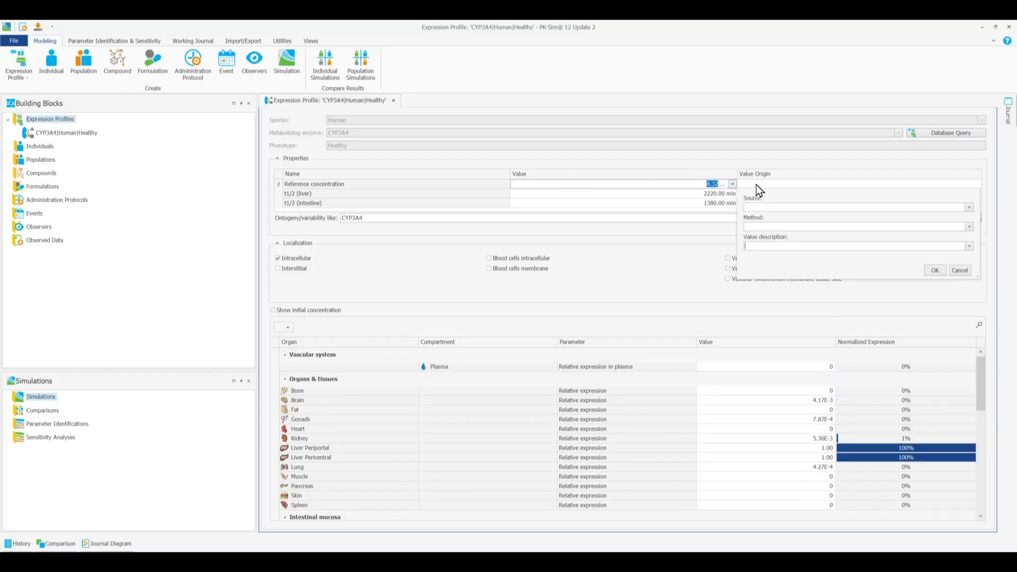
left_click(959, 270)
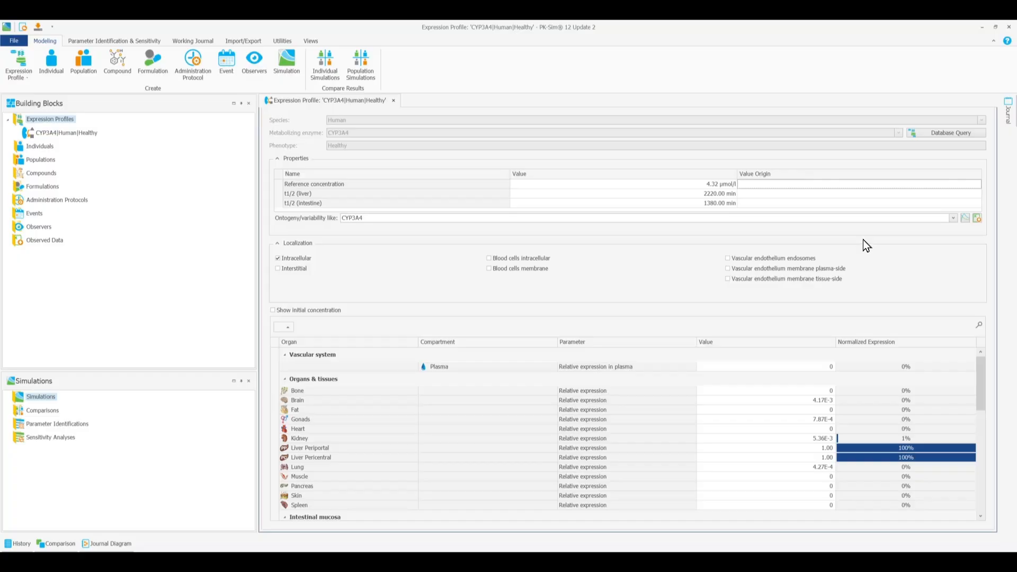
left_click(710, 194)
left_click(710, 204)
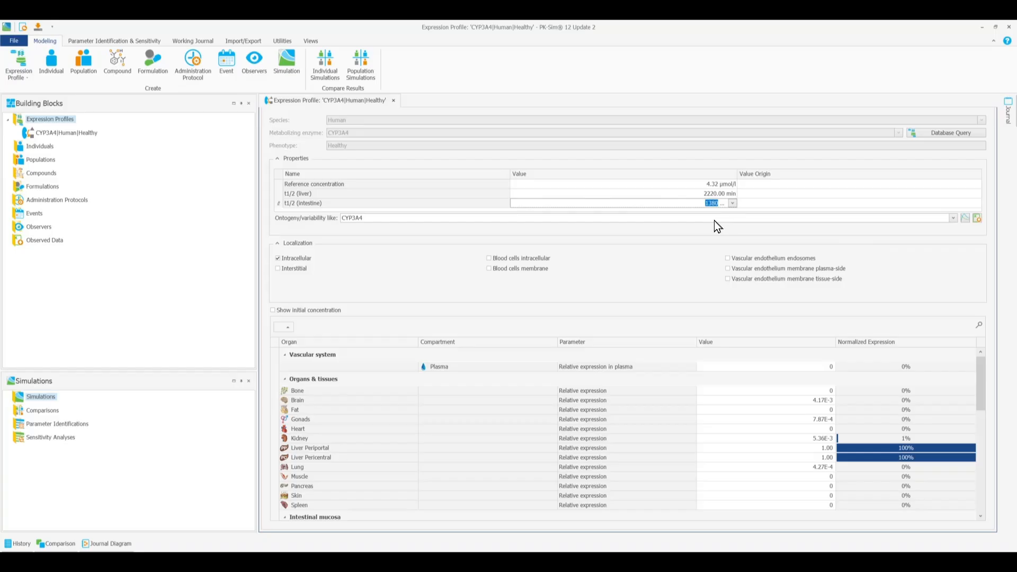
left_click(714, 220)
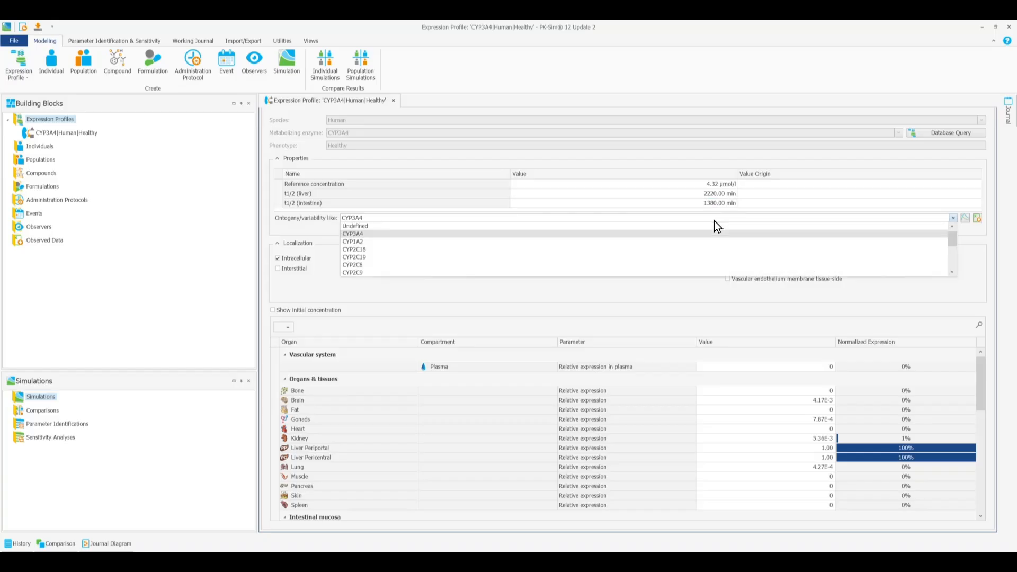
scroll(713, 260, "down", 3)
scroll(714, 271, "down", 2)
scroll(714, 270, "up", 5)
left_click(710, 237)
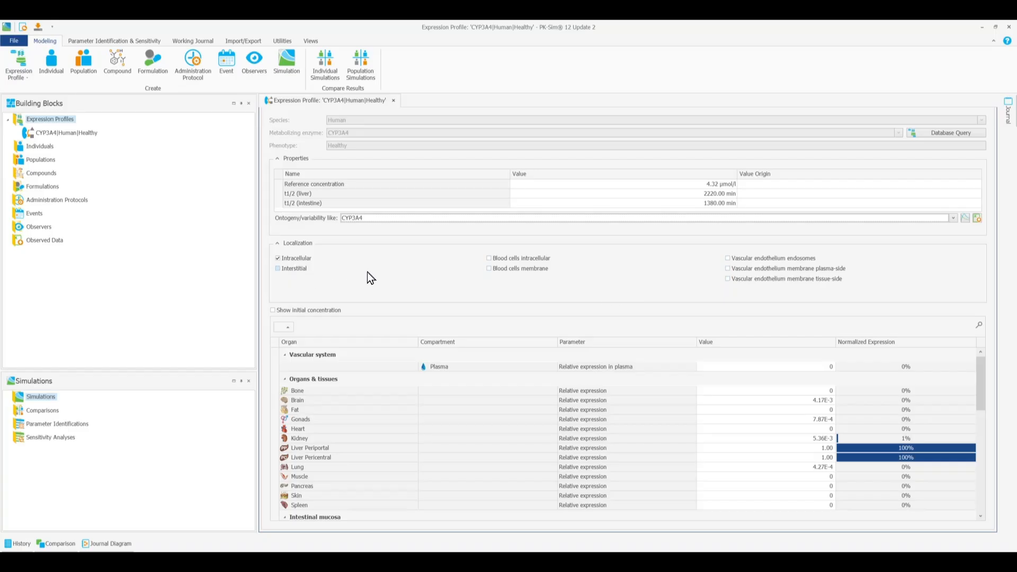
left_click_drag(978, 380, 978, 347)
Start a new individual named European with species Human and population European (ICRP, 2002), checking its age, weight and height fields
left_click(44, 147)
right_click(43, 148)
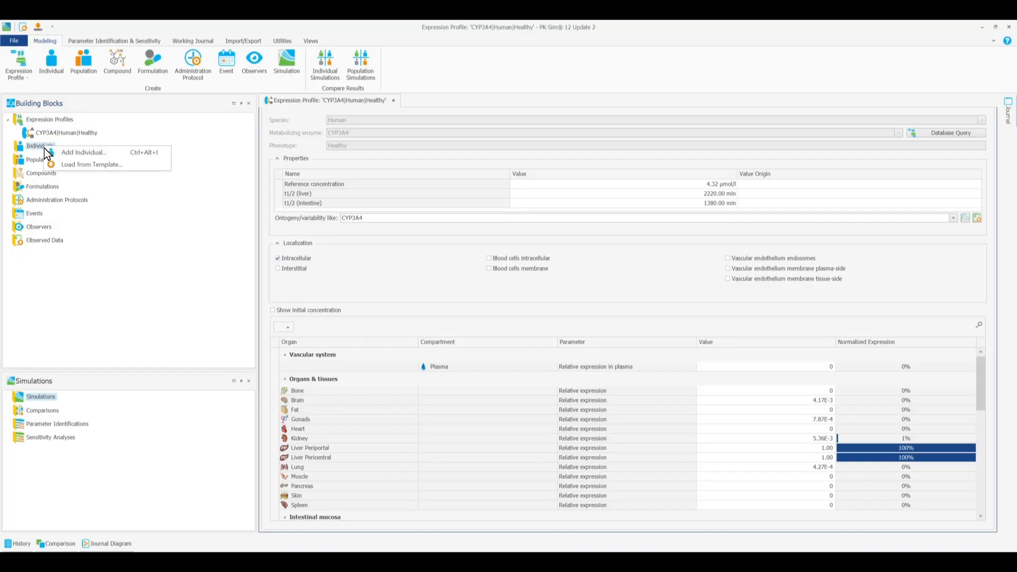
left_click(166, 152)
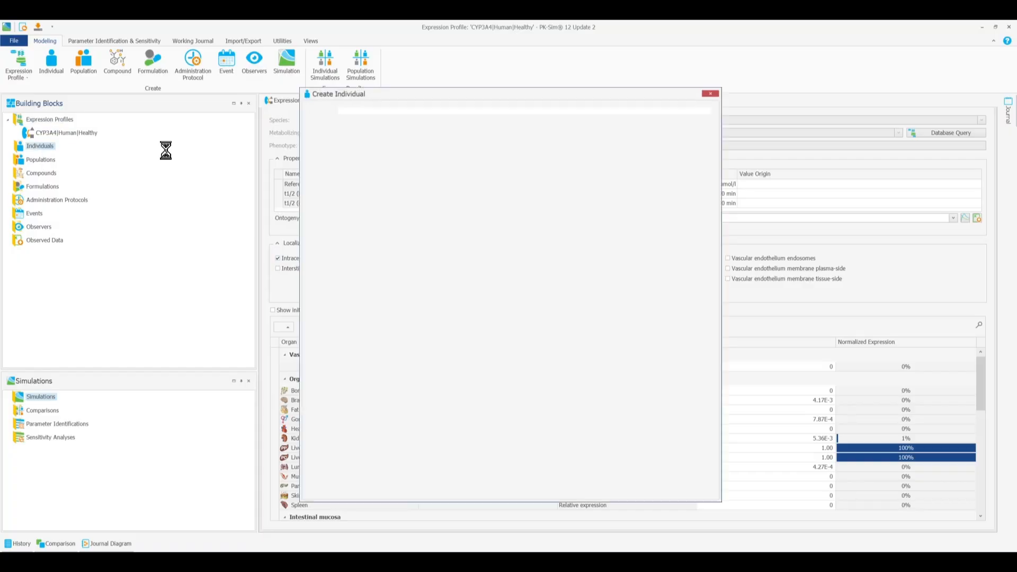
type("European")
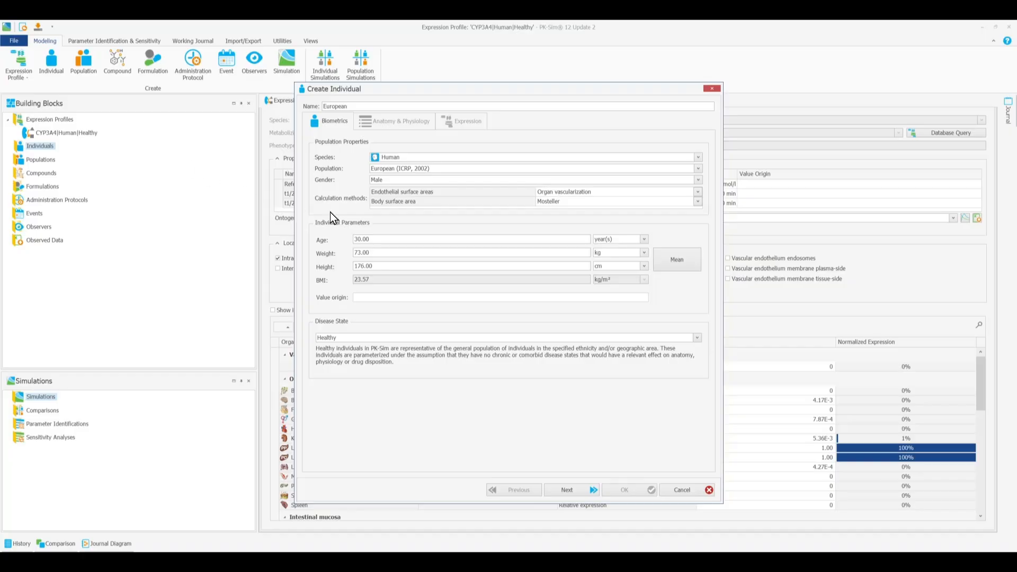
left_click(449, 170)
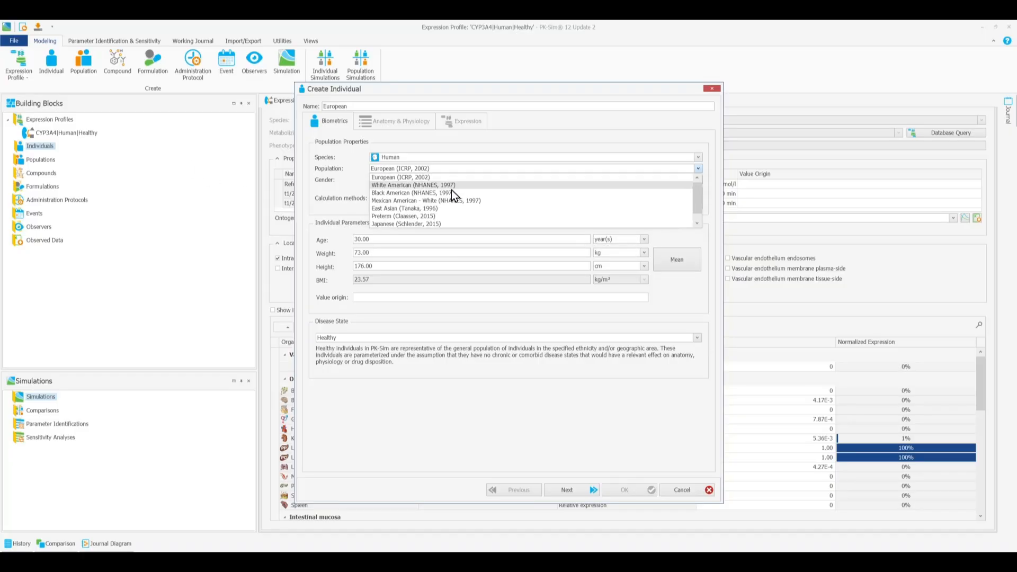
left_click(435, 180)
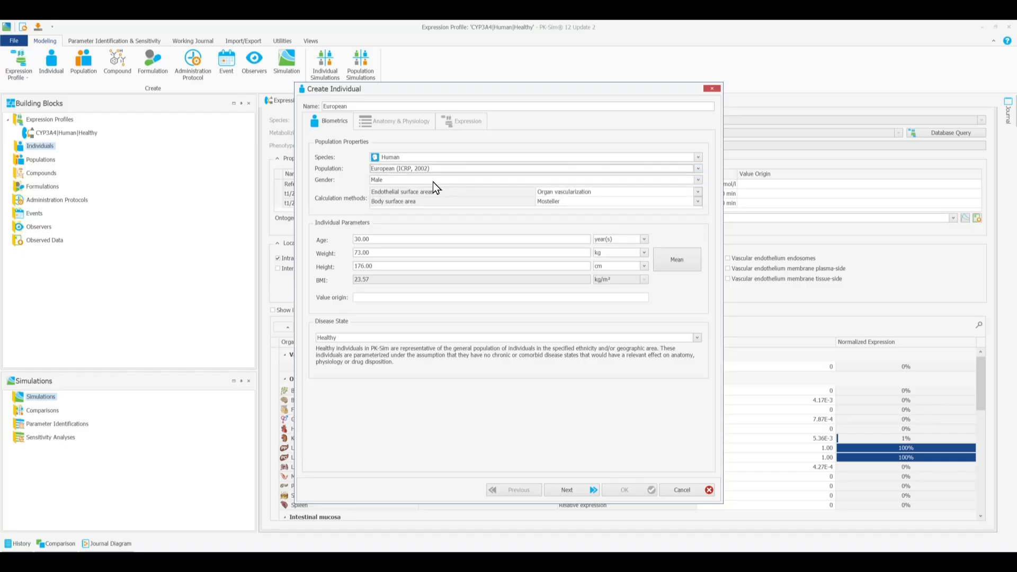
left_click(434, 237)
left_click(429, 252)
left_click(431, 265)
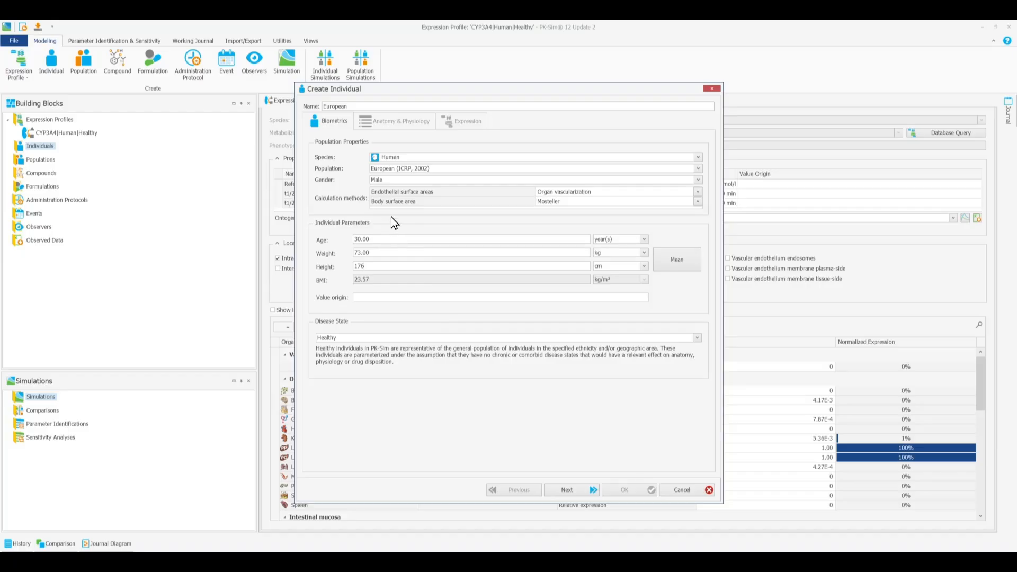
left_click(420, 157)
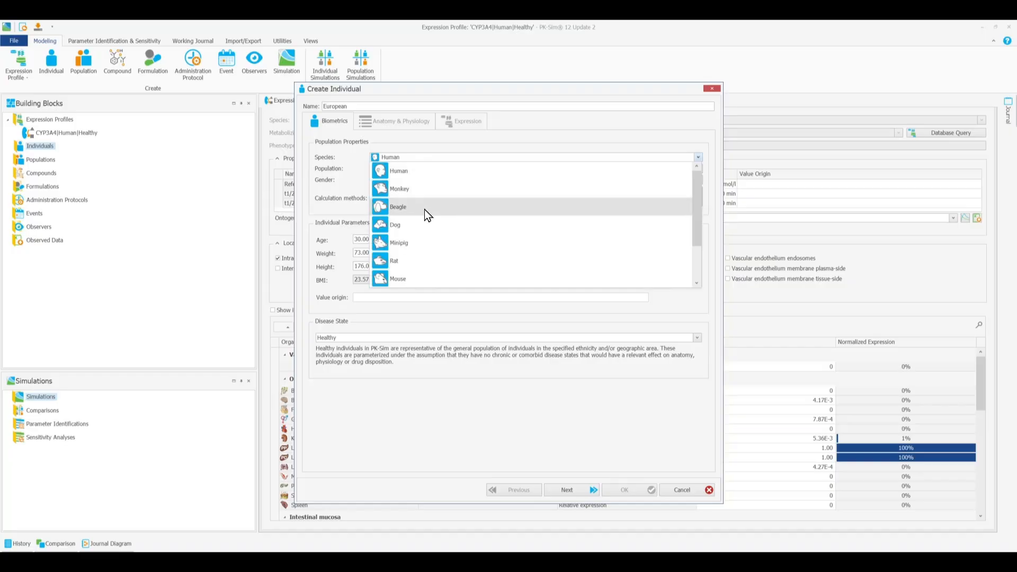
left_click(420, 172)
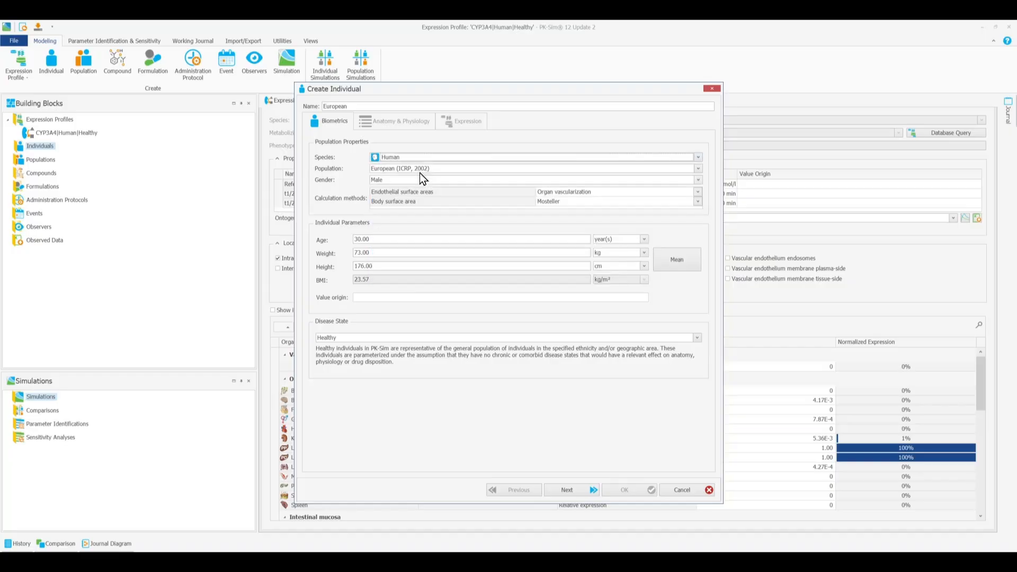
Set the individual's age to 25 years
left_click(421, 236)
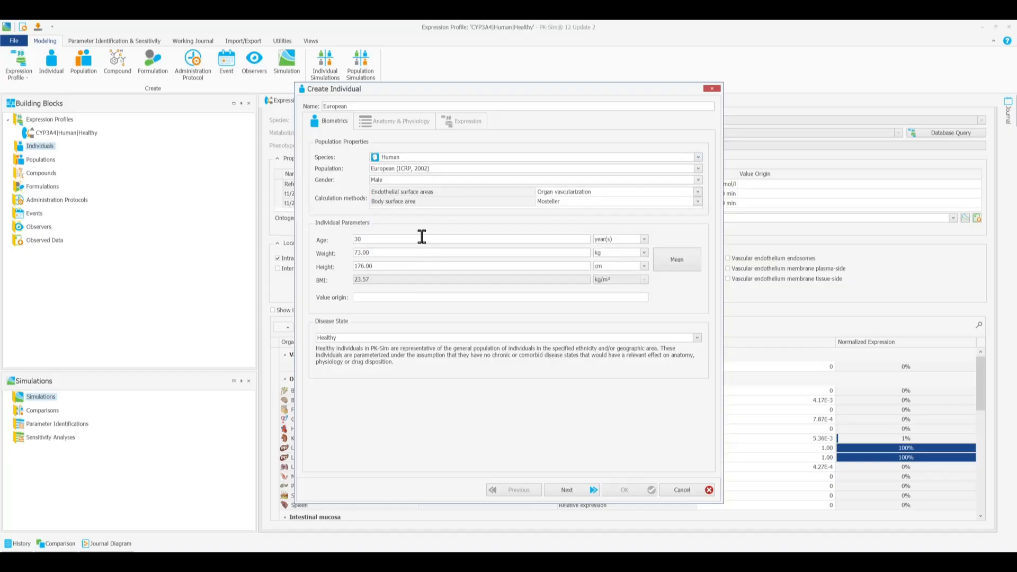
key("BackSpace")
key("BackSpace")
type("25")
key("Tab")
Set the individual's age to 30 years and apply the mean weight and height
left_click(399, 239)
key("BackSpace")
key("BackSpace")
type("30")
key("Tab")
left_click(688, 262)
Examine the individual's anatomy, physiology and sampling parameters, including the specific GFR values, and proceed to the expression settings
left_click(578, 489)
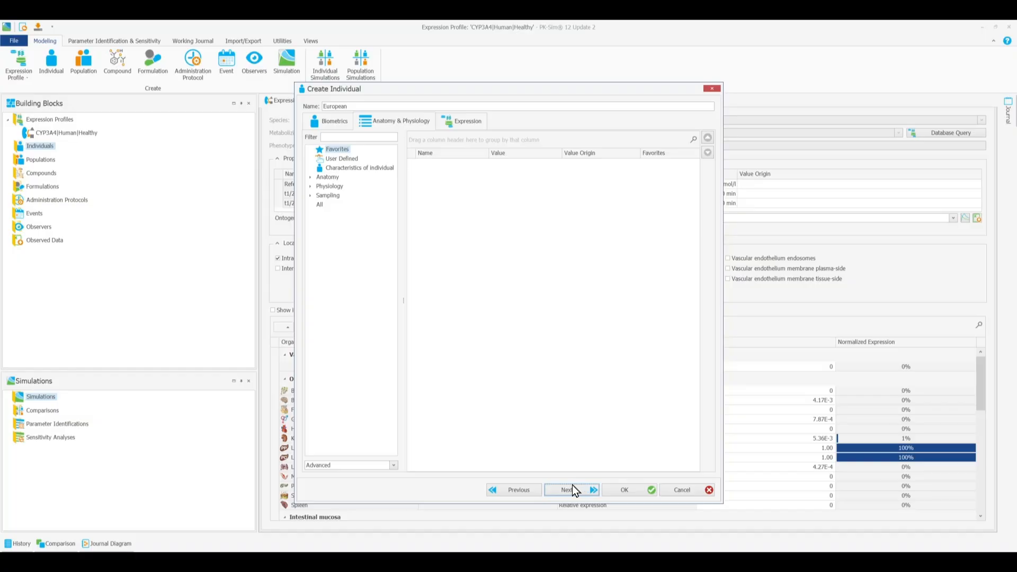
left_click(310, 178)
left_click(311, 213)
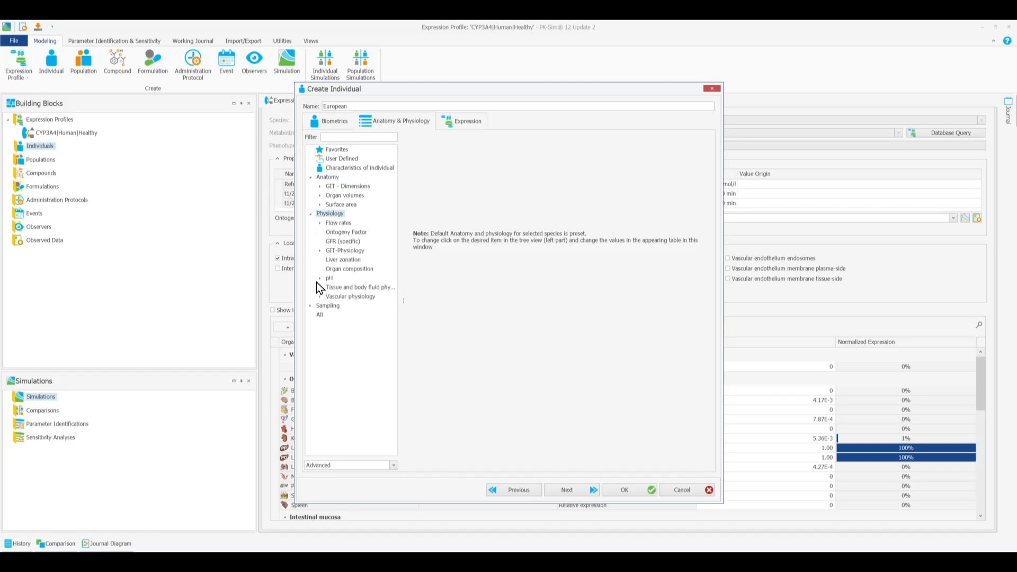
left_click(311, 307)
left_click(350, 468)
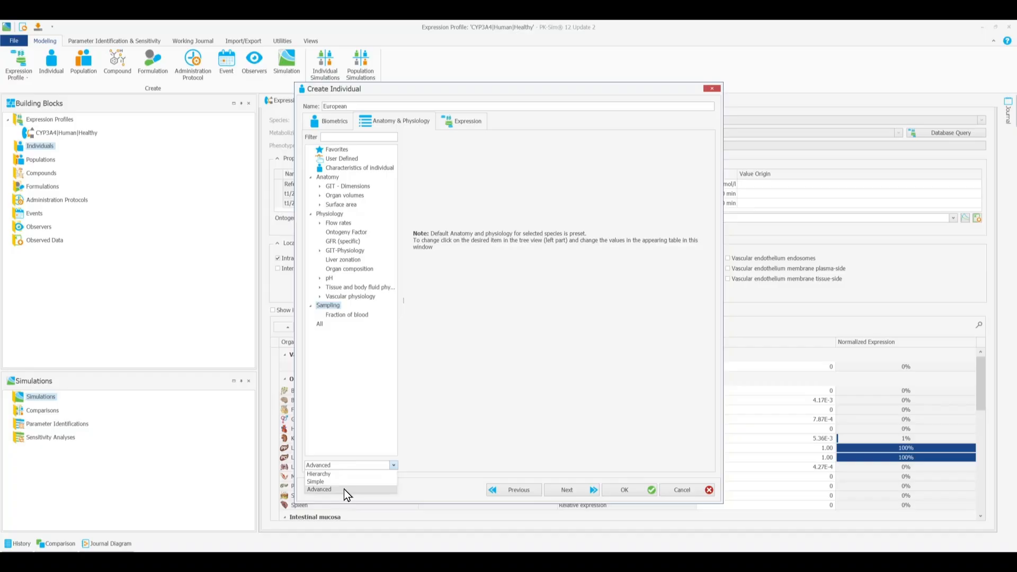
left_click(347, 490)
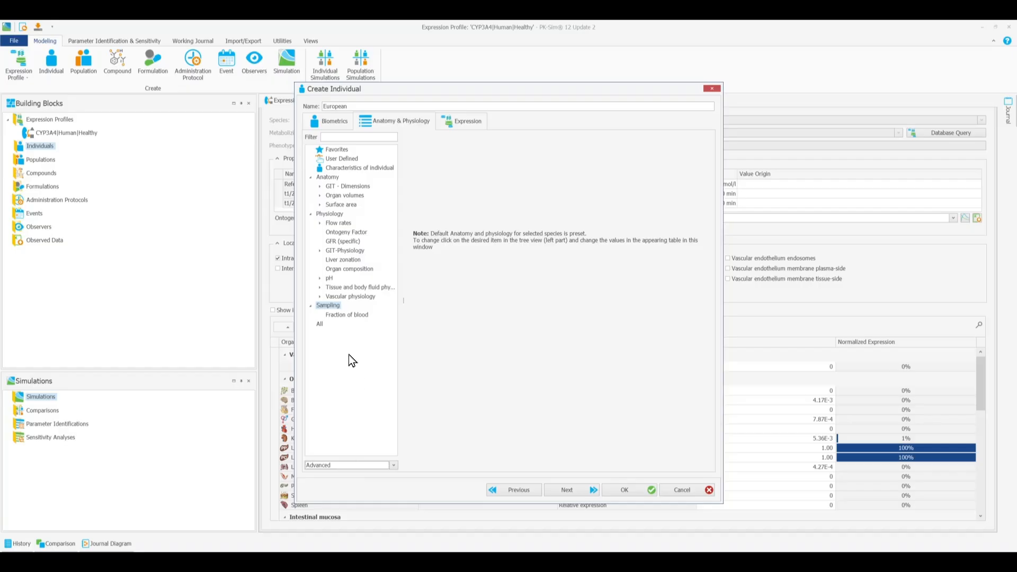
left_click(349, 242)
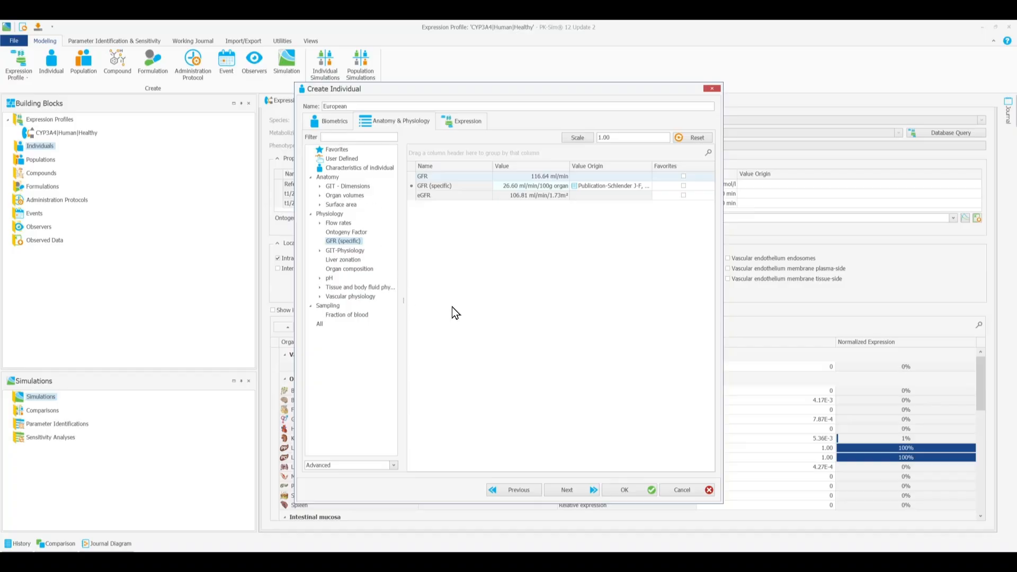
left_click(594, 490)
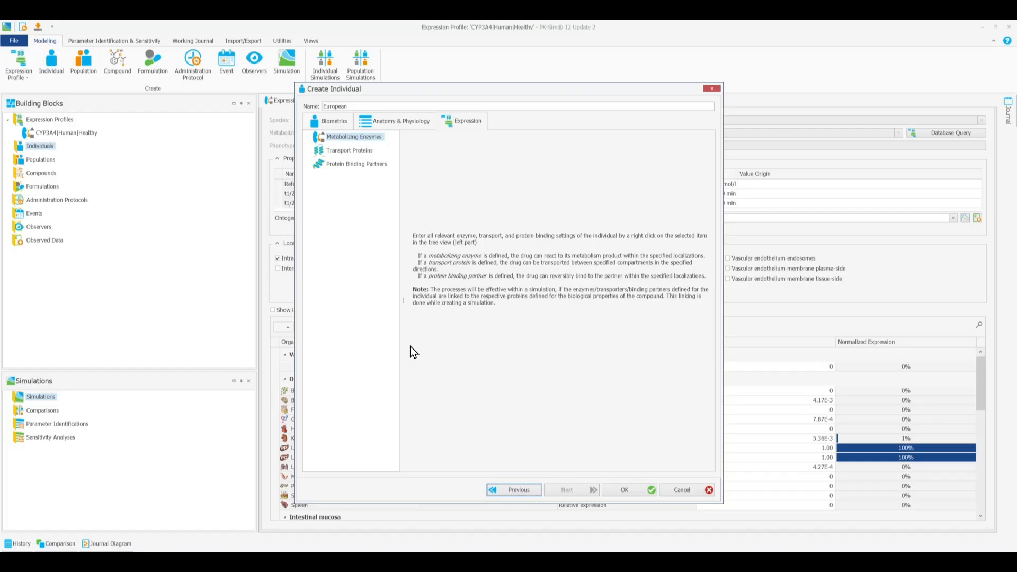
Add the CYP3A4|Human|Healthy expression profile as a metabolizing enzyme and finish creating the European individual
left_click_drag(404, 342, 424, 340)
right_click(364, 137)
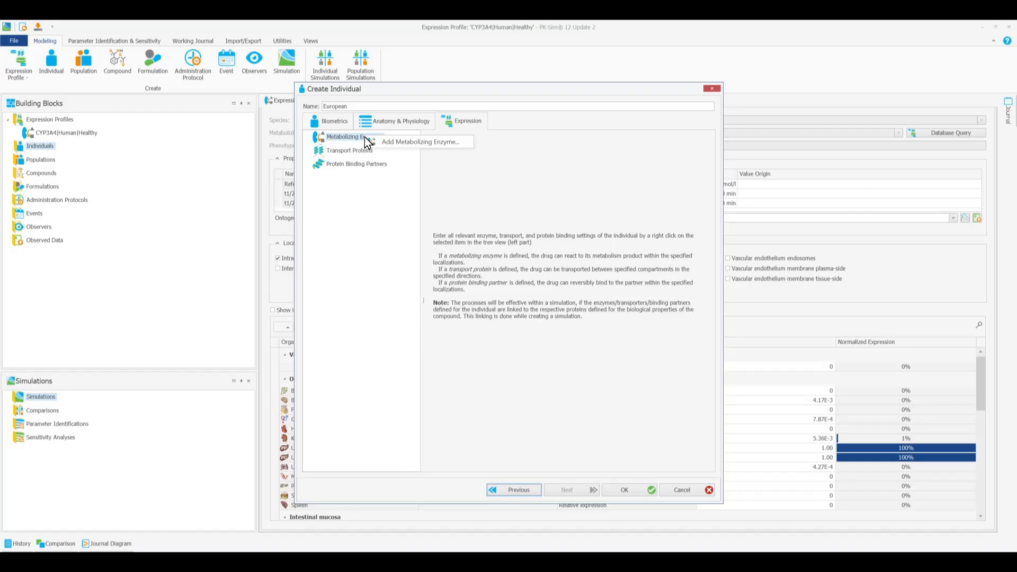
left_click(392, 144)
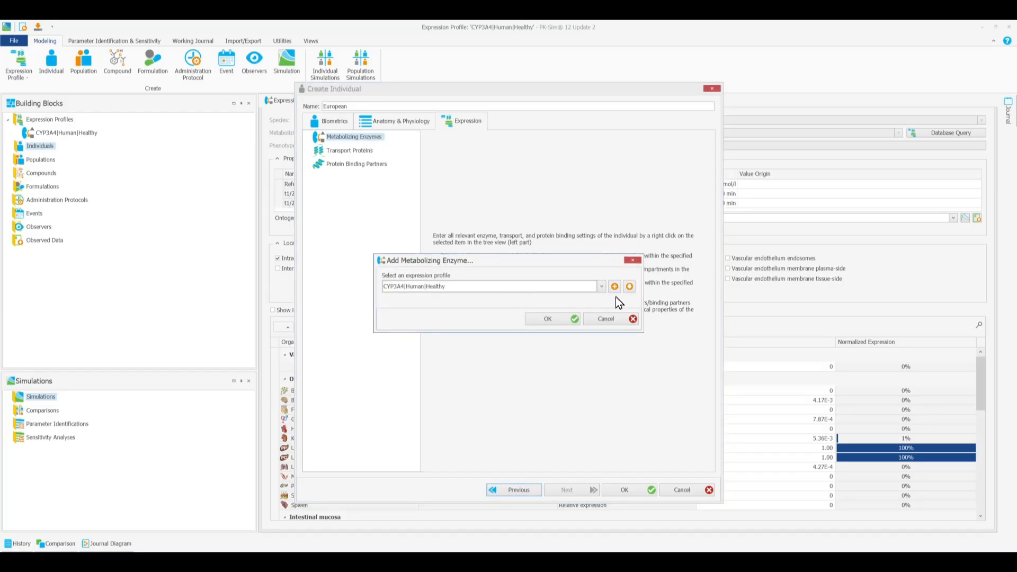
left_click(602, 287)
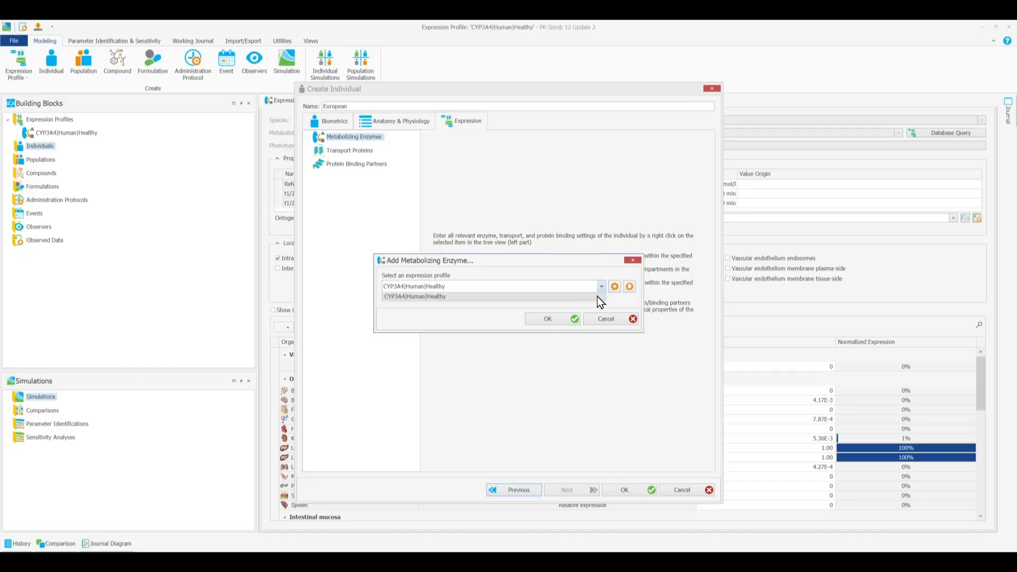
left_click(594, 297)
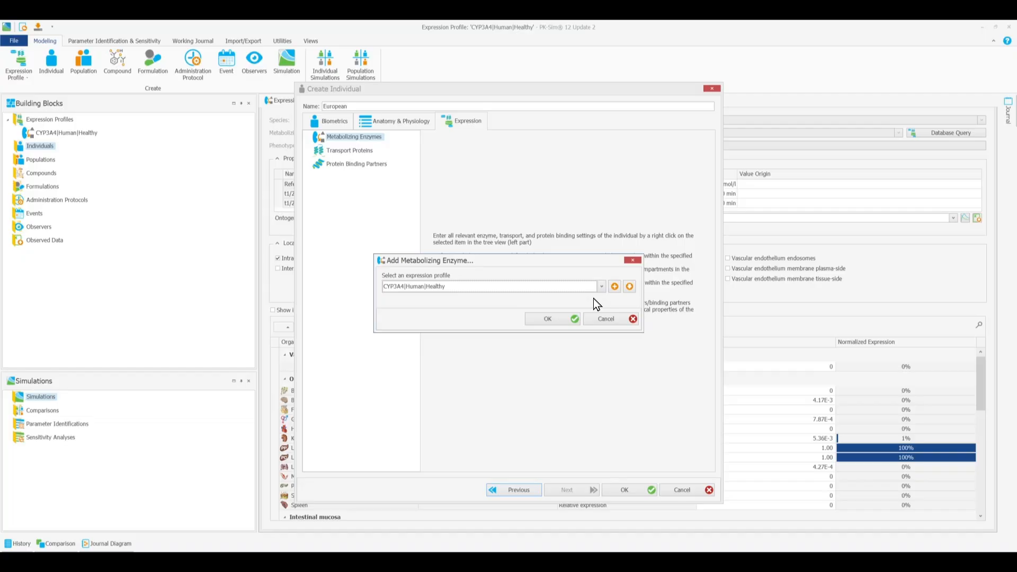
left_click(547, 320)
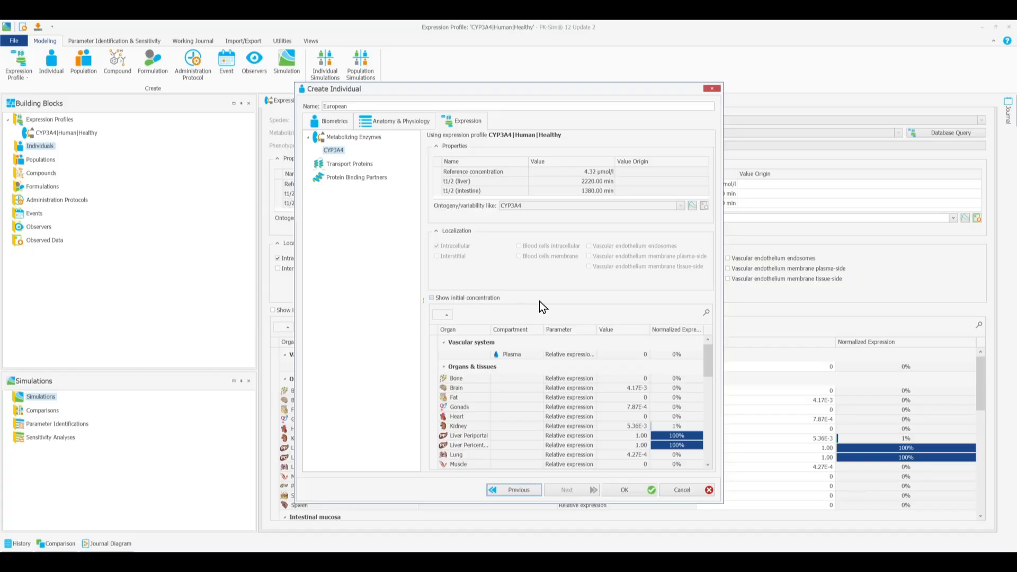
scroll(711, 373, "down", 2)
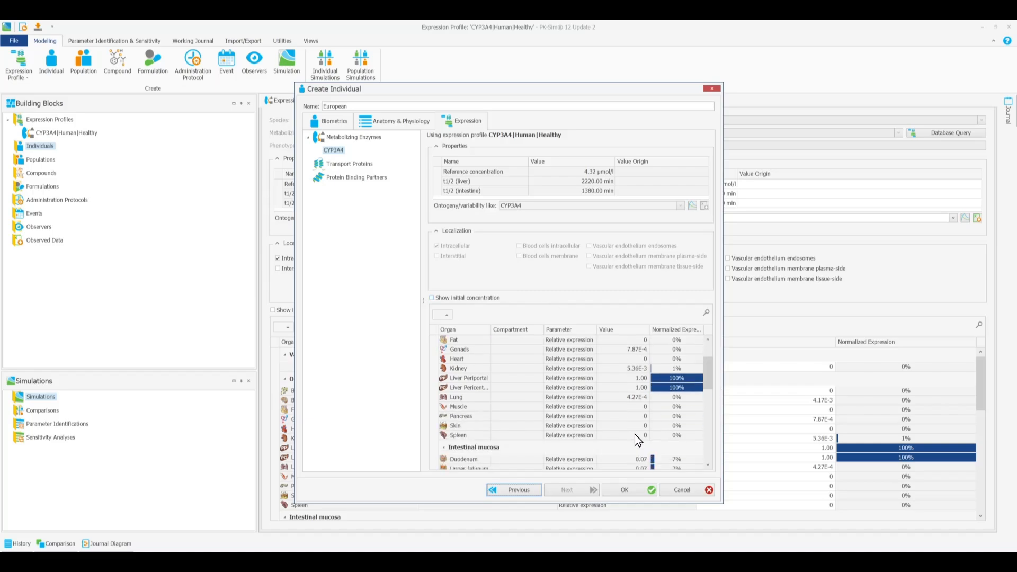
left_click(613, 490)
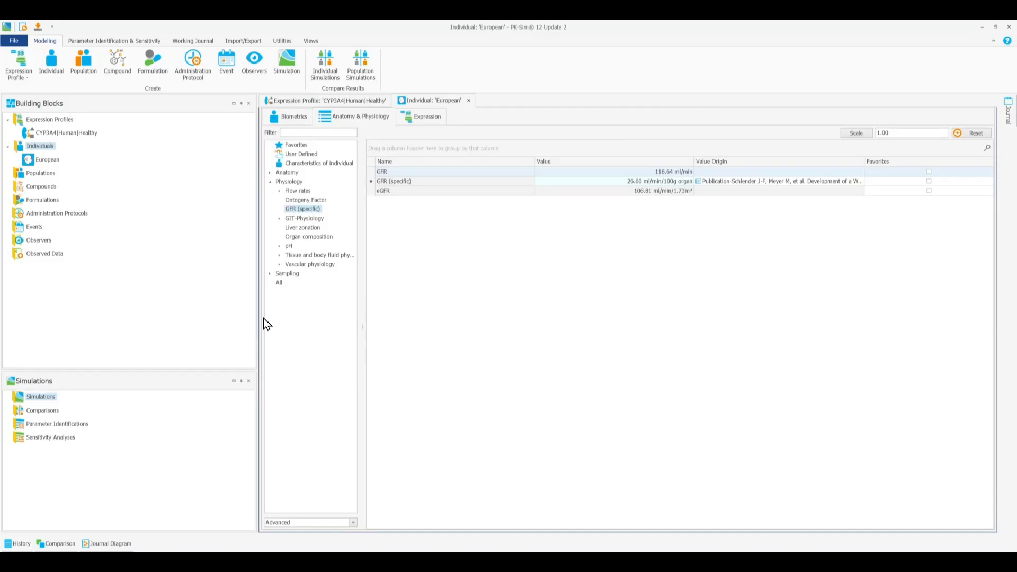
Start scaling the European individual and name the scaled individual European2
right_click(59, 161)
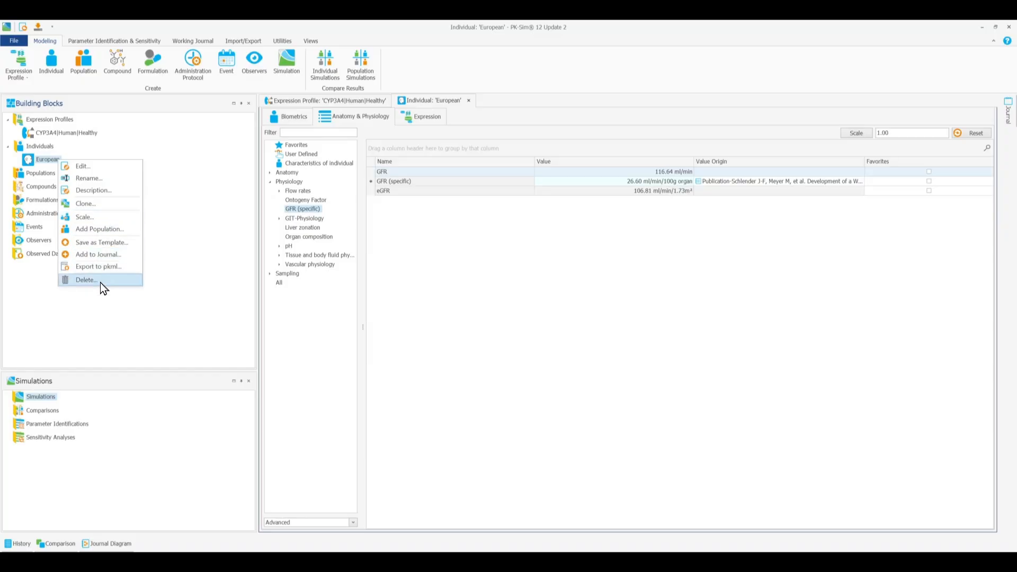
left_click(88, 217)
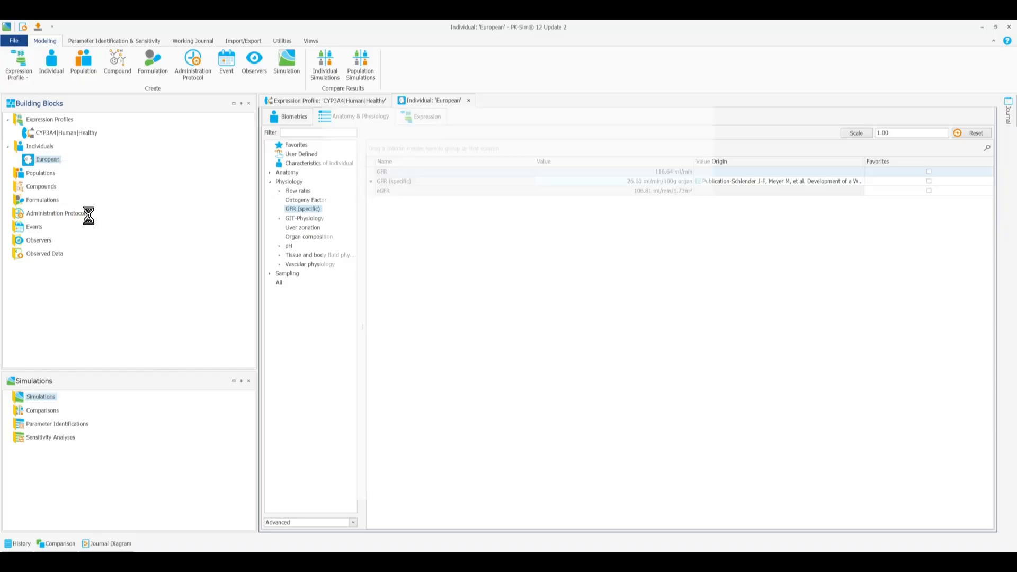
left_click(377, 102)
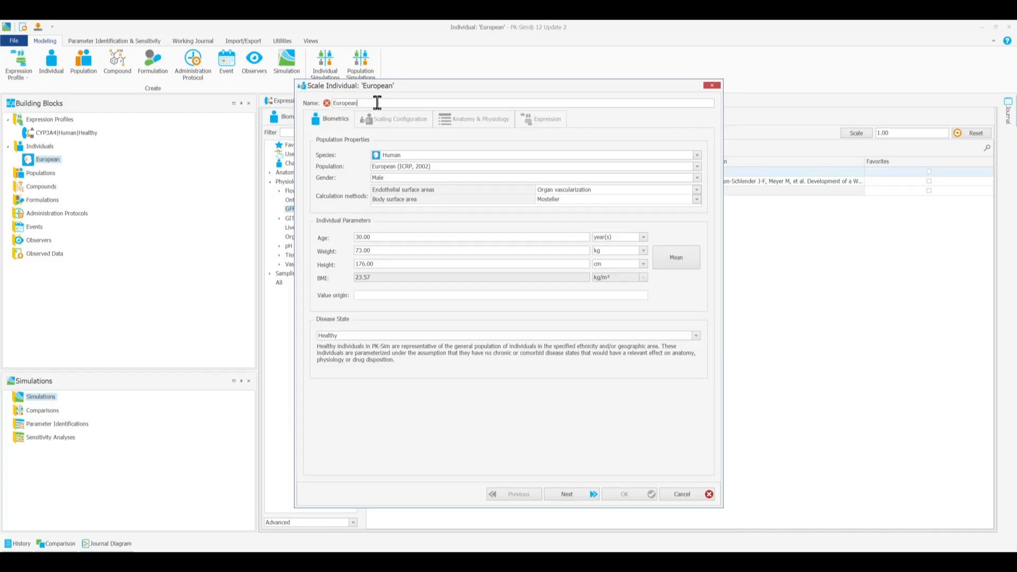
type("2")
Set the scaled individual's age to 25 years
left_click(391, 237)
double_click(391, 237)
type("25")
key("Tab")
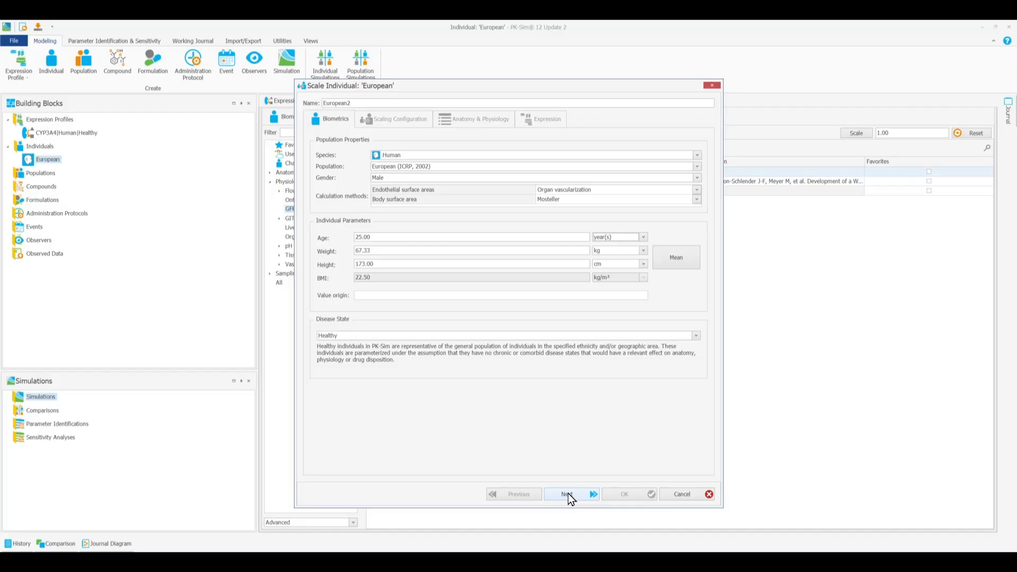
left_click(385, 194)
left_click(380, 234)
key("BackSpace")
type("25")
key("Tab")
Keep the default scaling configuration and expand the scaled individual's sampling, physiology and anatomy parameter groups
left_click(570, 489)
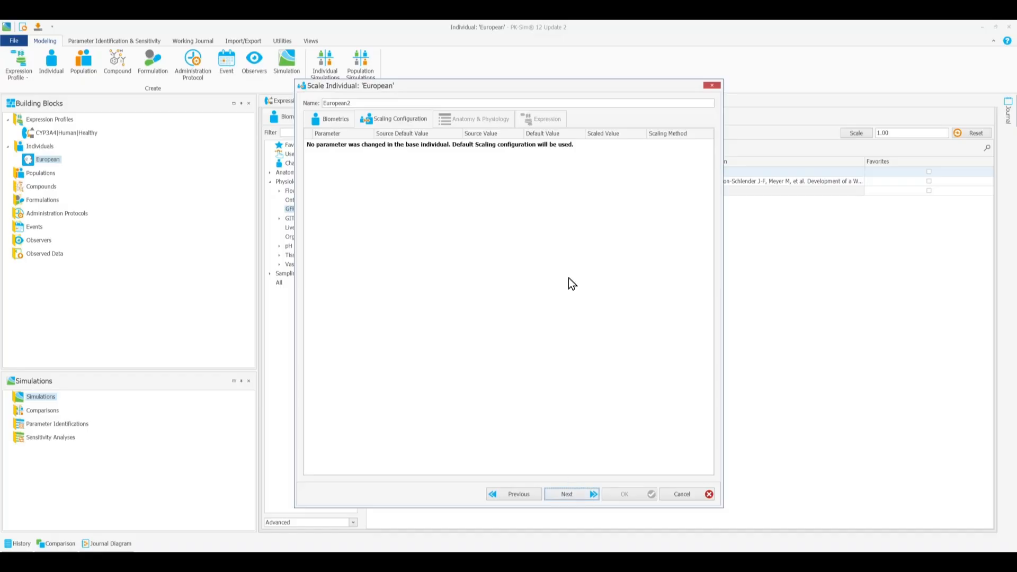
left_click(584, 491)
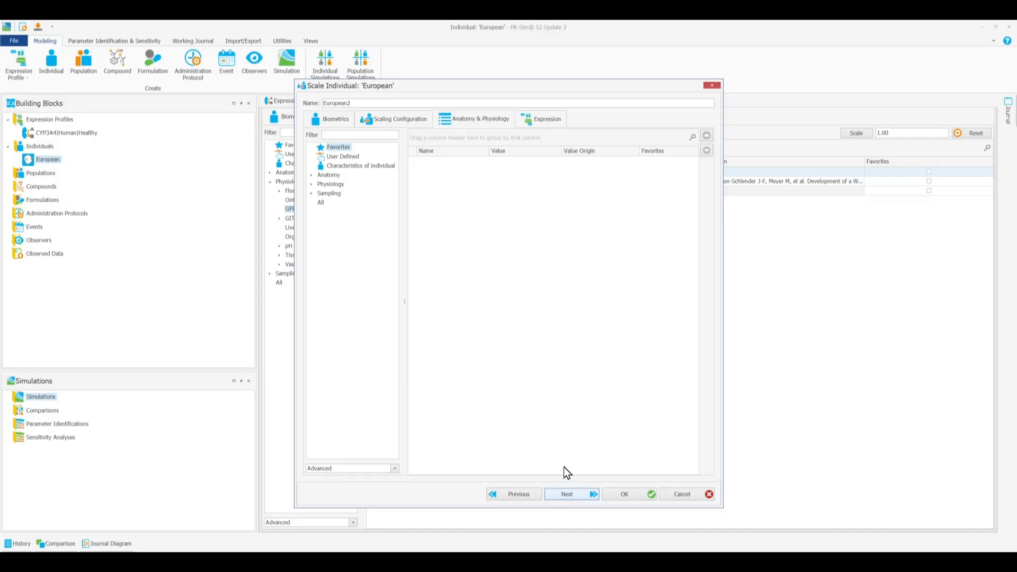
left_click(311, 193)
left_click(311, 184)
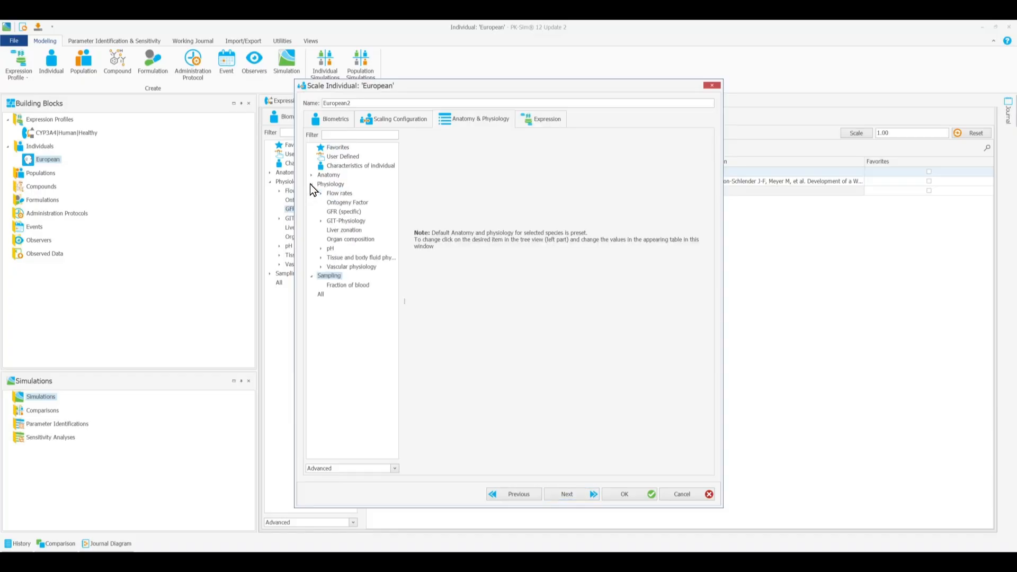
left_click(311, 175)
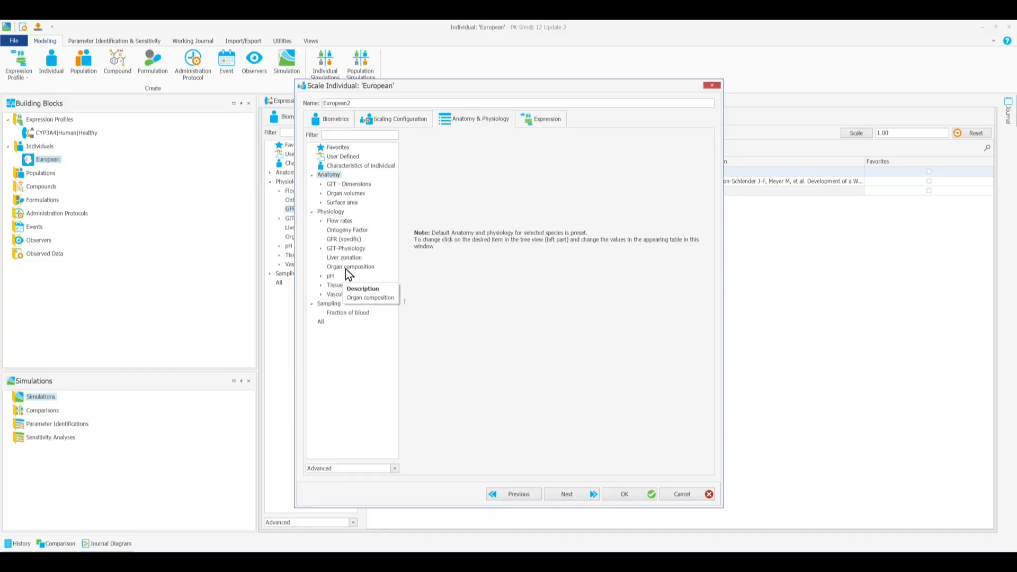